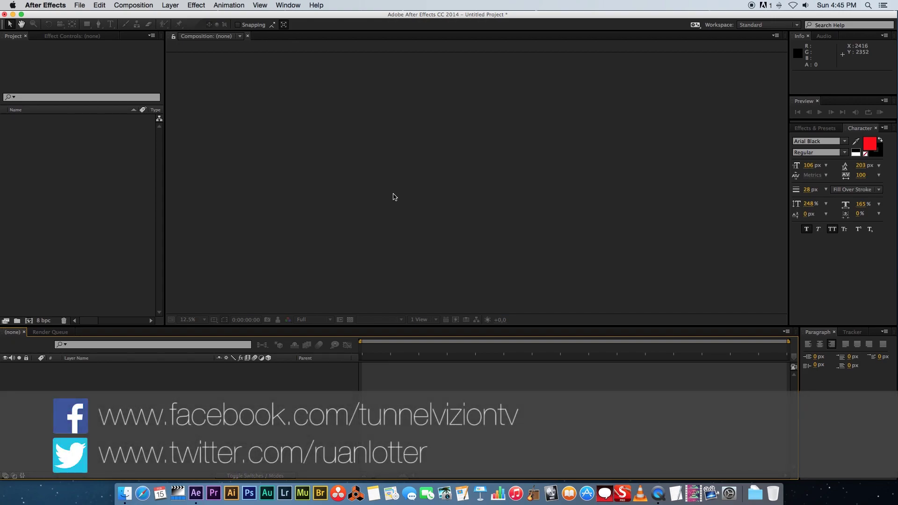
- Switch to Finder showing the Tutorial - After Effects Compositing folder
key(super+Tab)
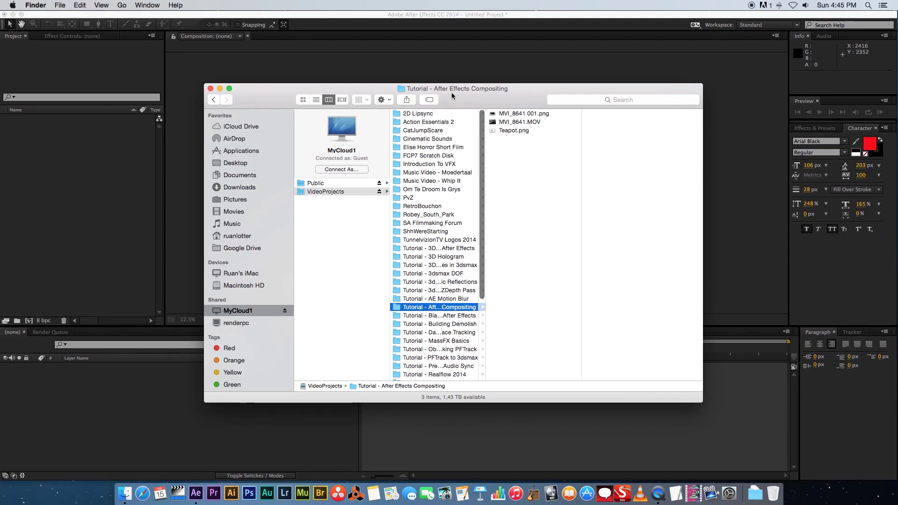
- Import MVI_8641.MOV and Teapot.png from Finder into the Project panel, previewing the teapot first
click(511, 123)
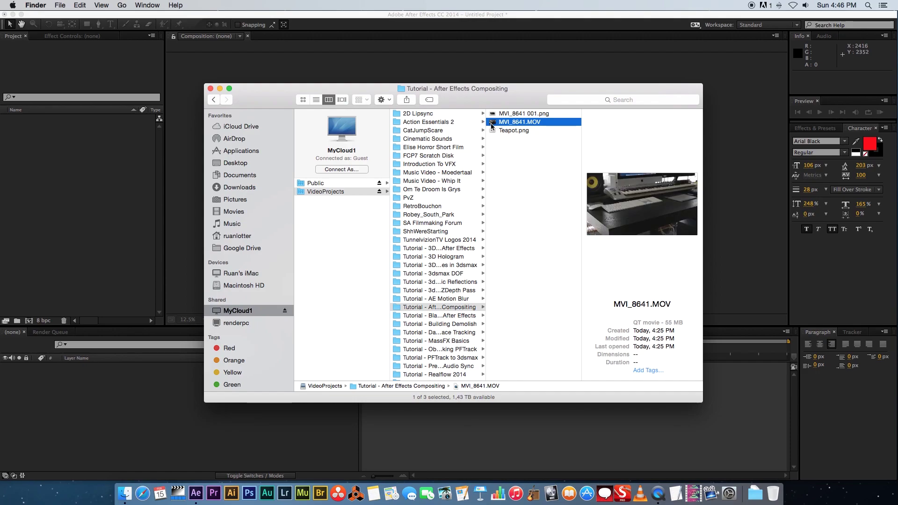
drag(492, 125, 108, 198)
click(510, 130)
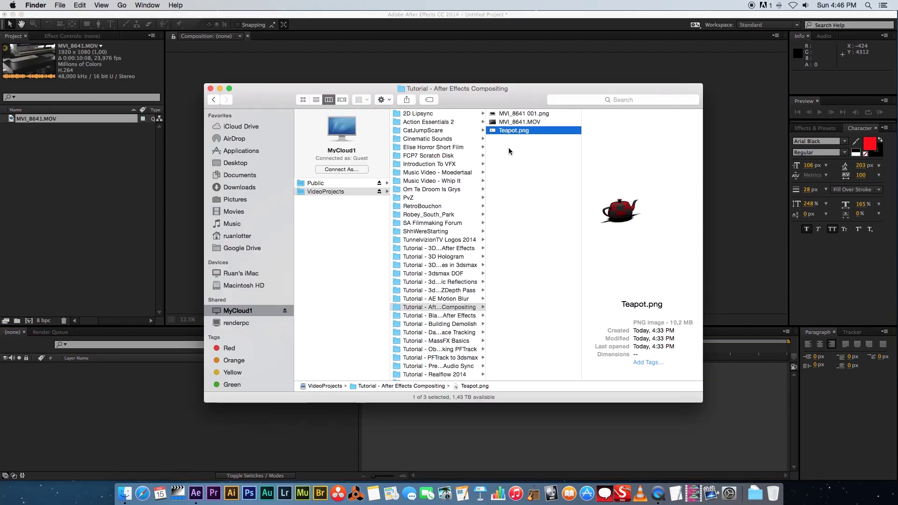
key(space)
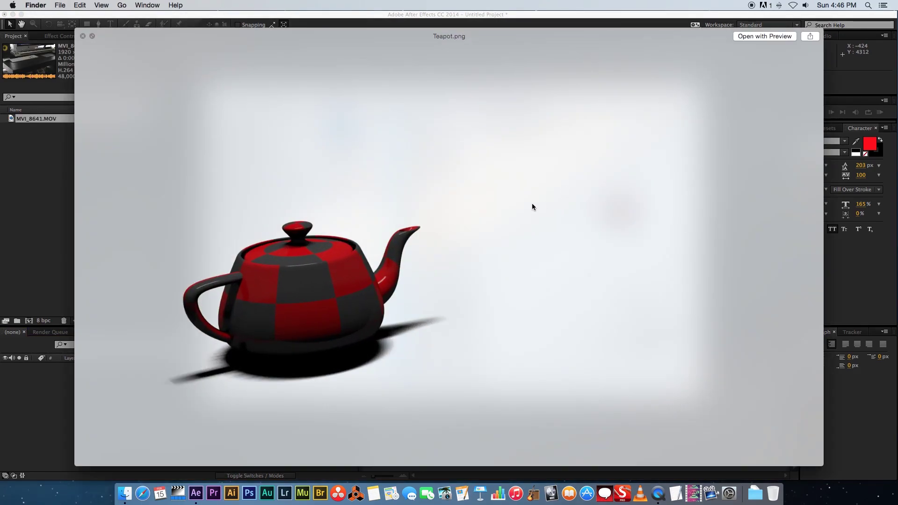
key(space)
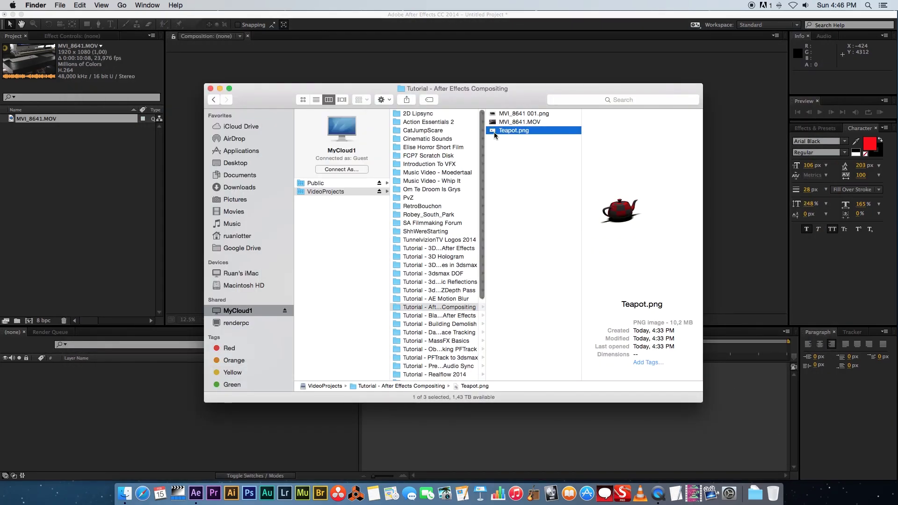
drag(492, 130, 77, 214)
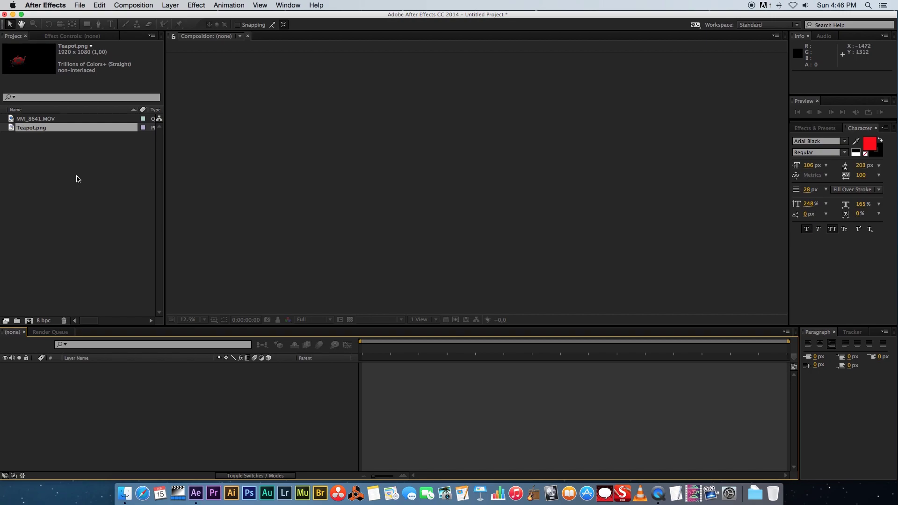
- Create an MVI_8641 composition from the desk footage and layer Teapot.png above it
drag(11, 123, 28, 321)
mouse_move(393, 348)
mouse_down()
mouse_move(701, 351)
mouse_move(389, 348)
mouse_up()
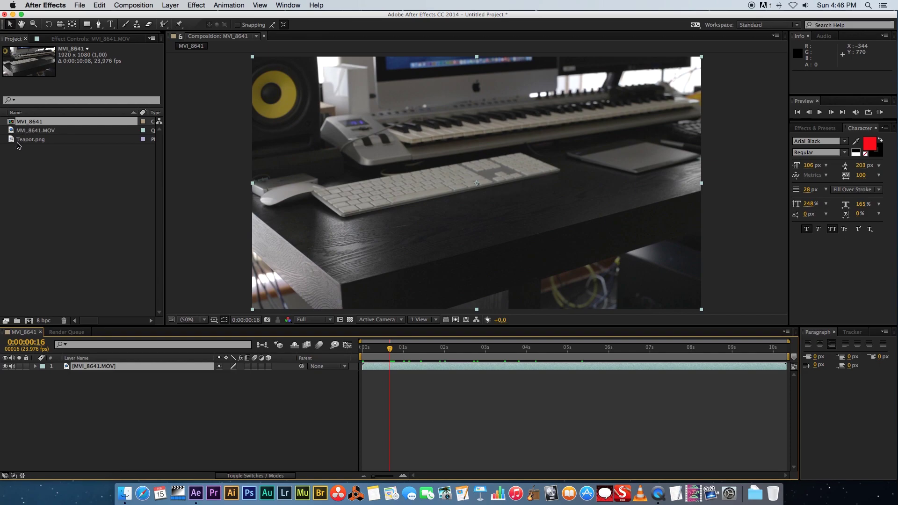
drag(13, 140, 140, 367)
mouse_move(397, 348)
mouse_down()
mouse_move(536, 347)
mouse_move(414, 348)
mouse_up()
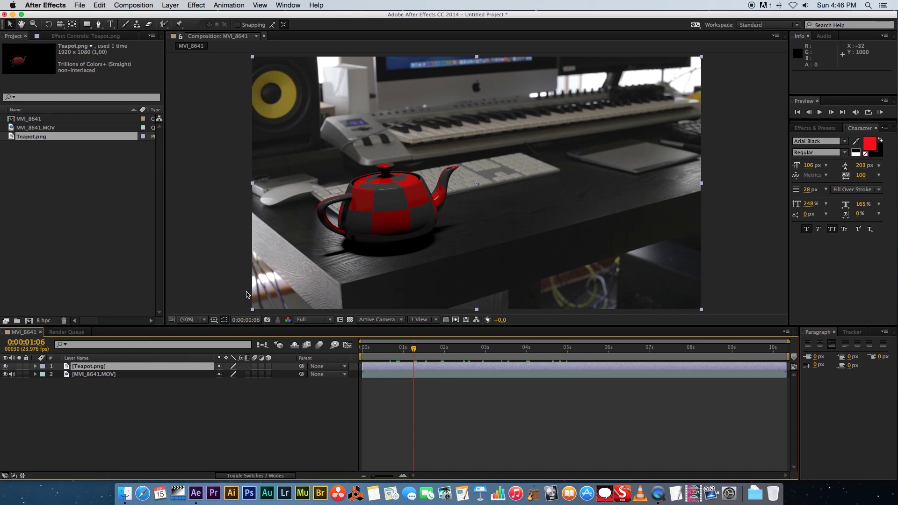
click(203, 321)
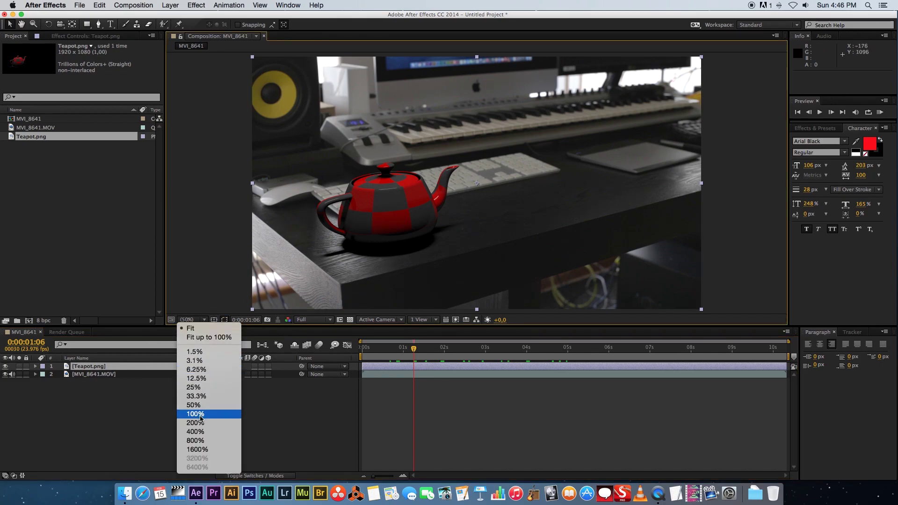
click(228, 423)
key(h)
drag(290, 201, 505, 226)
key(v)
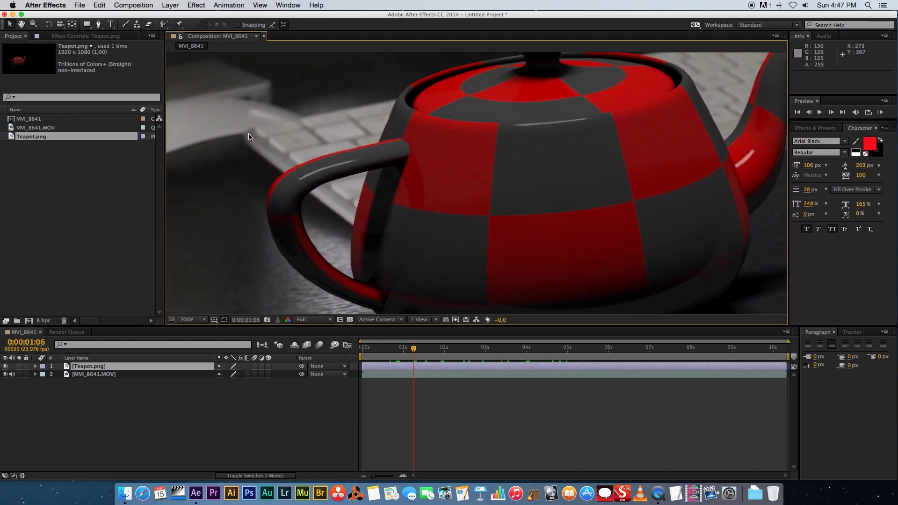
key(h)
drag(509, 238, 437, 313)
key(v)
key(space)
key(space)
key(space)
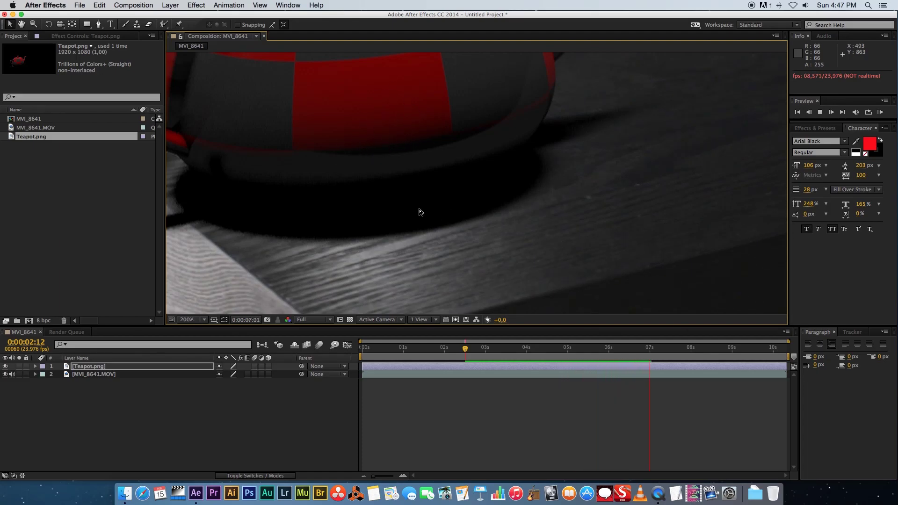
click(265, 361)
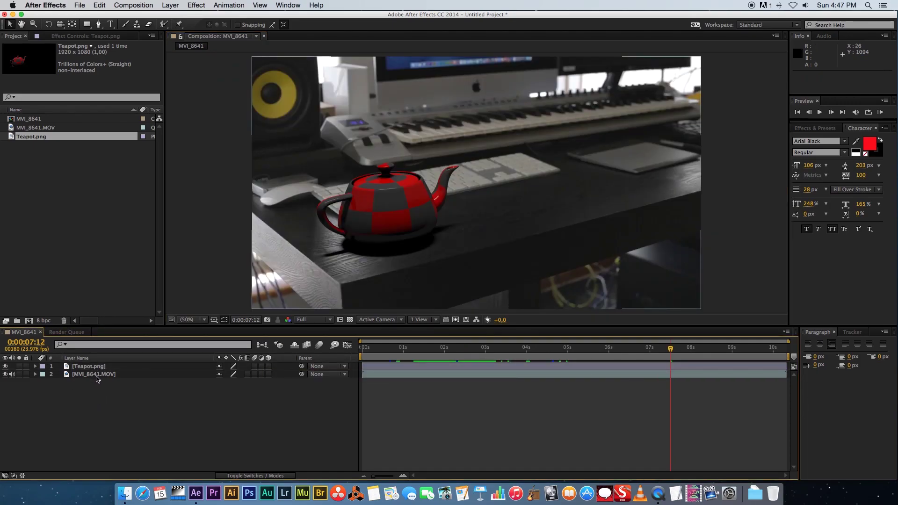
click(86, 368)
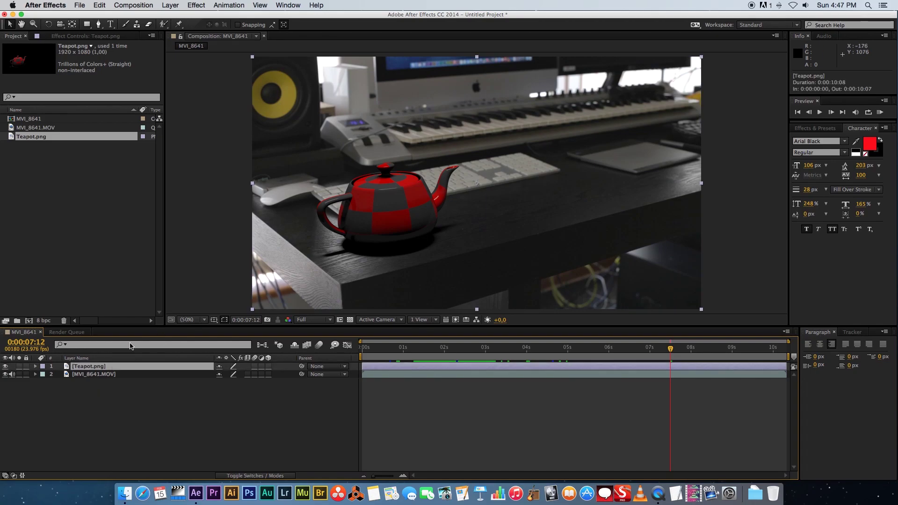
- Apply Color Correction > Tint to Teapot.png with Amount to Tint at 25%
click(78, 37)
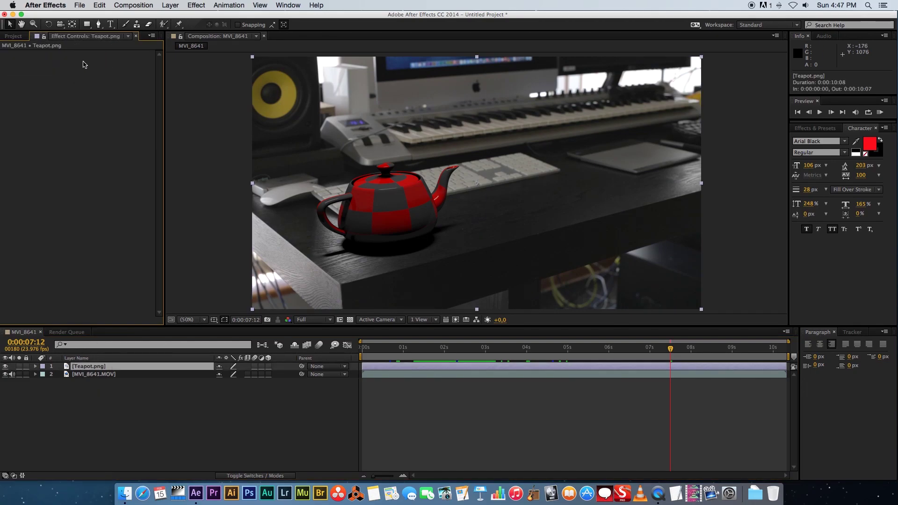
click(91, 393)
right_click(88, 367)
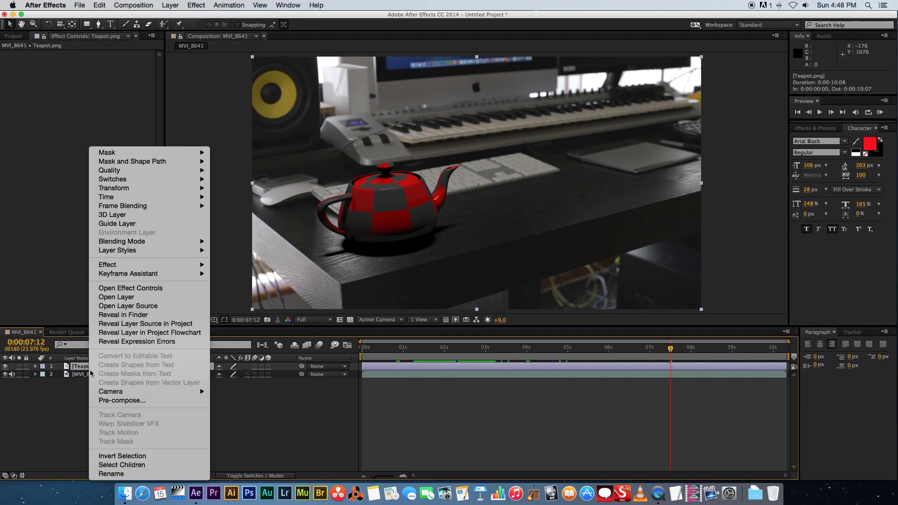
mouse_move(196, 262)
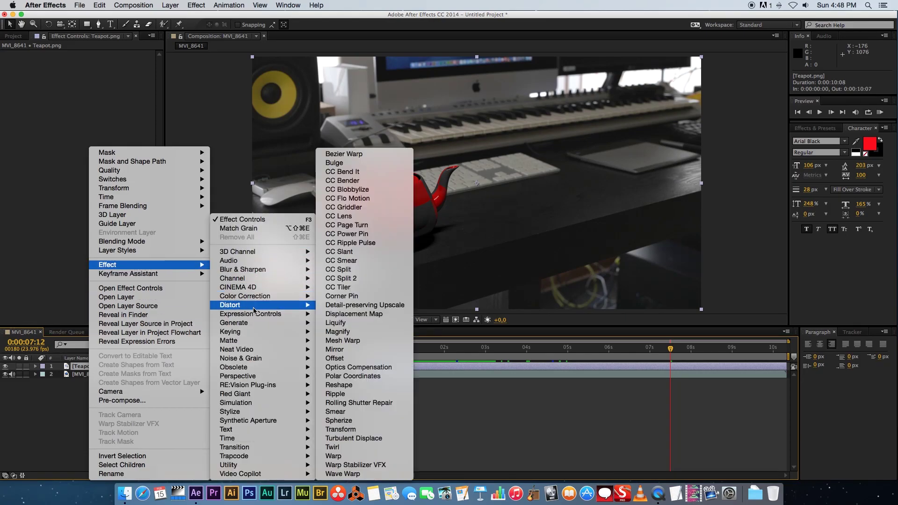
mouse_move(255, 297)
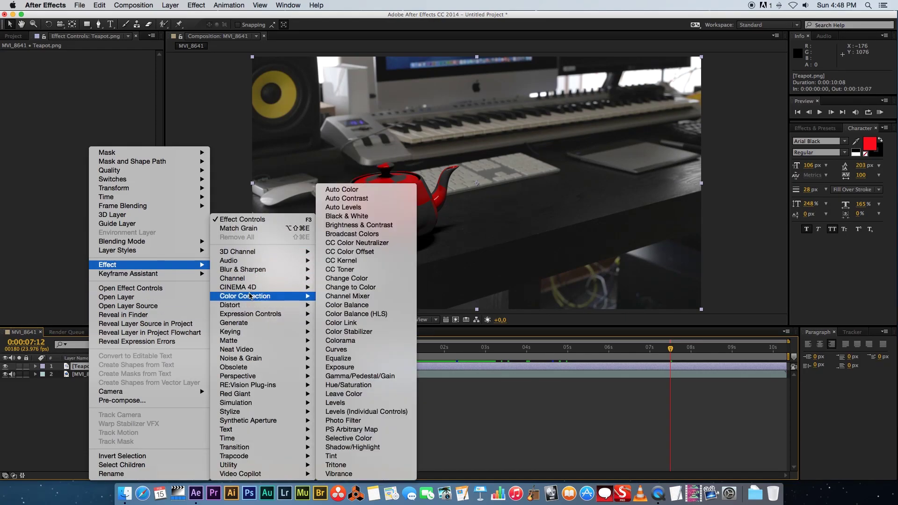
click(333, 456)
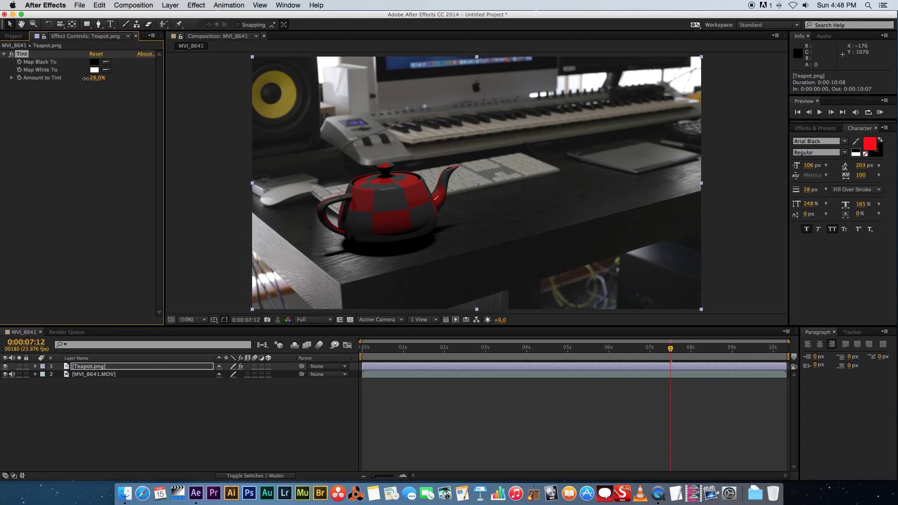
click(97, 79)
text(25)
key(Return)
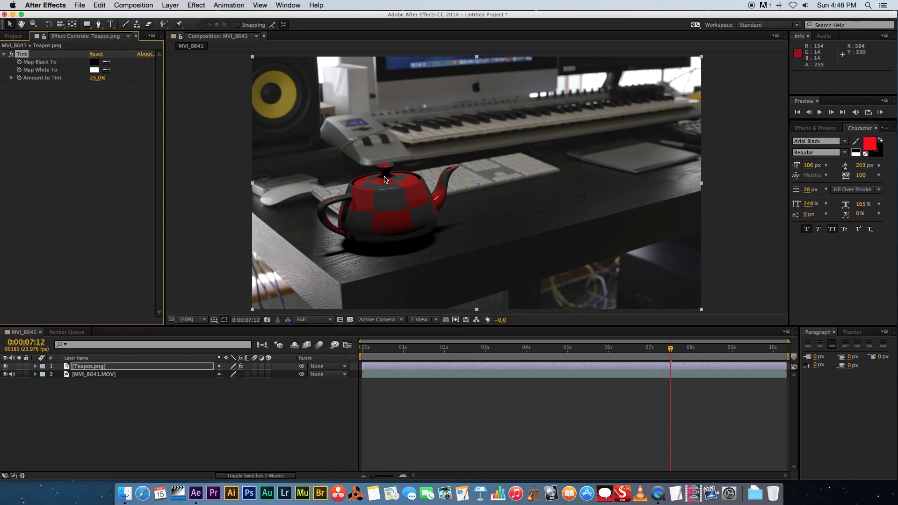
- Zoom the composition viewer to 200% on the teapot
click(206, 321)
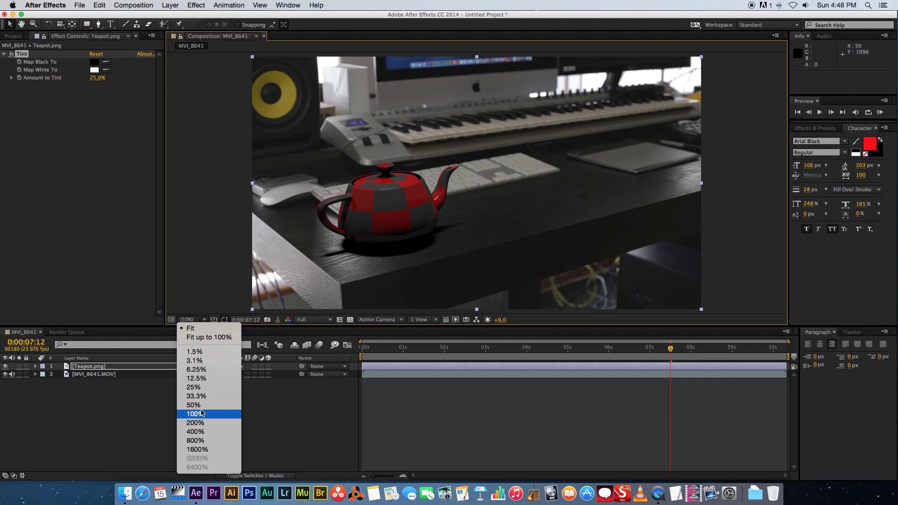
click(209, 423)
scroll(393, 206, down, 5)
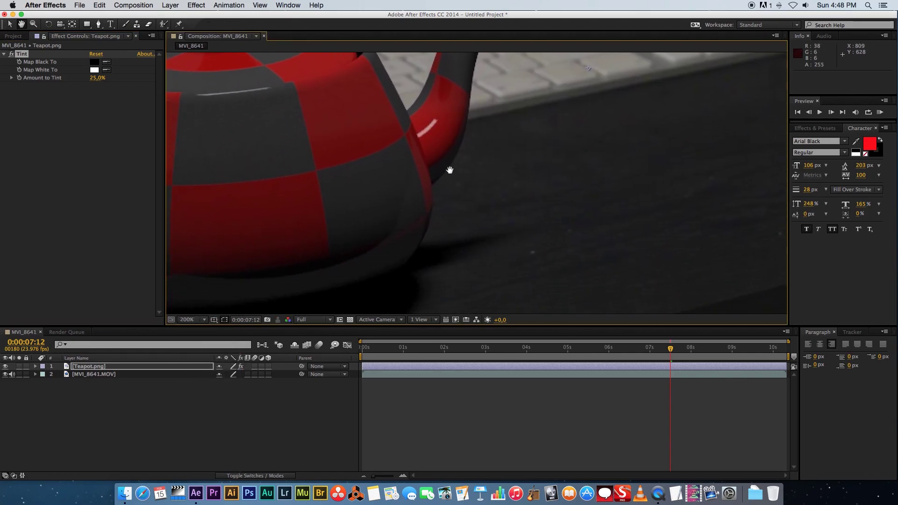
scroll(489, 195, up, 2)
scroll(421, 223, left, 15)
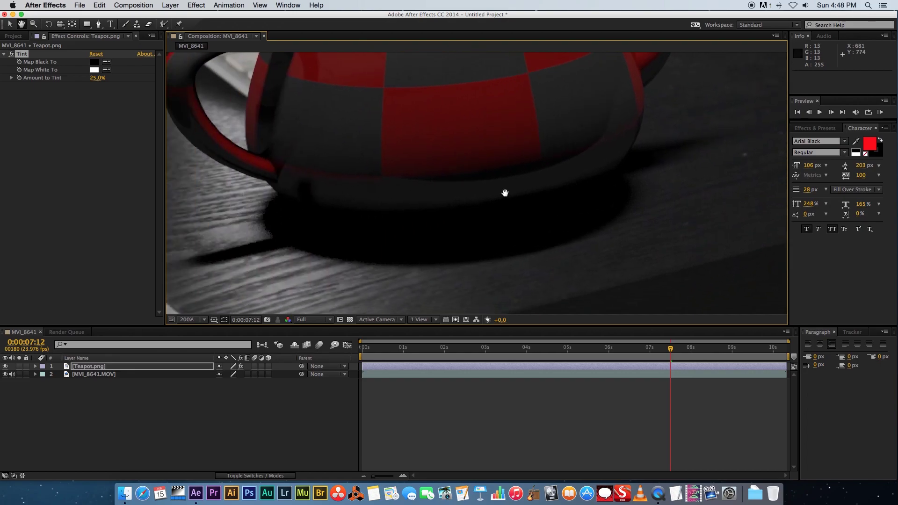
key(v)
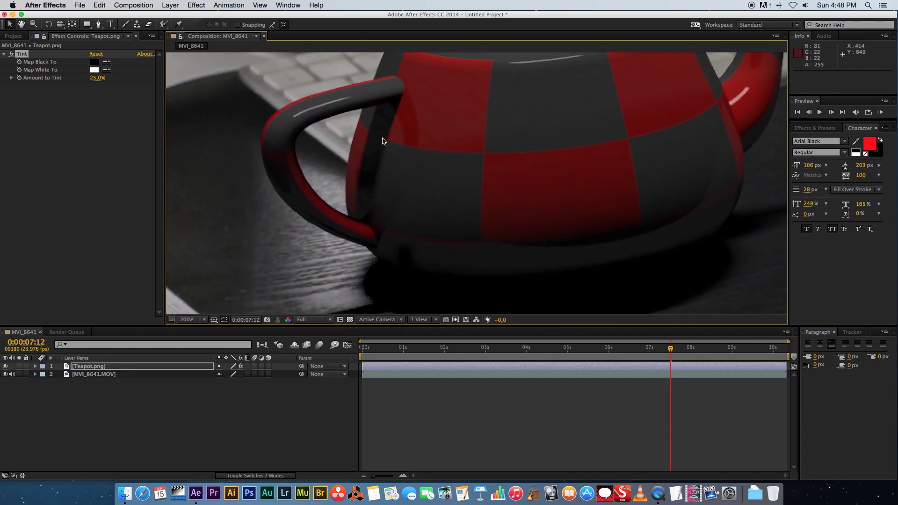
- Add Blur & Sharpen > Fast Blur to Teapot.png with Blurriness 2
right_click(94, 371)
mouse_move(157, 273)
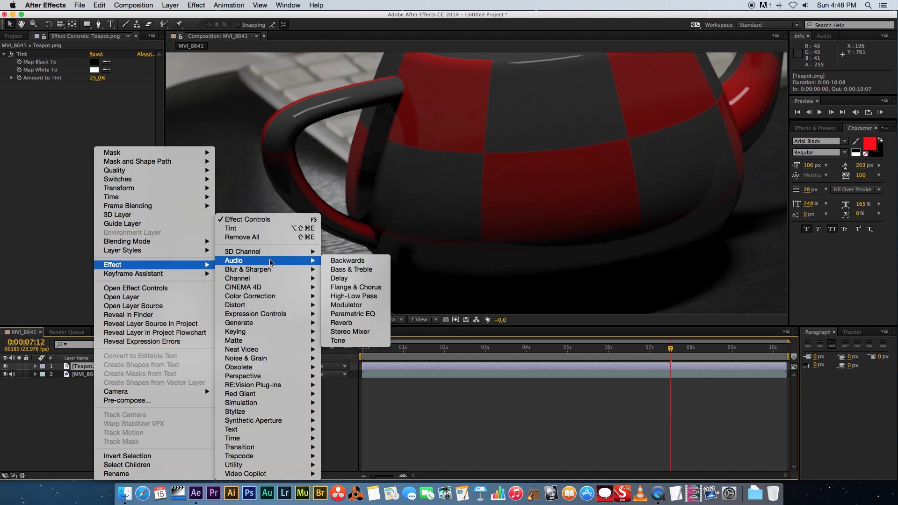
mouse_move(261, 270)
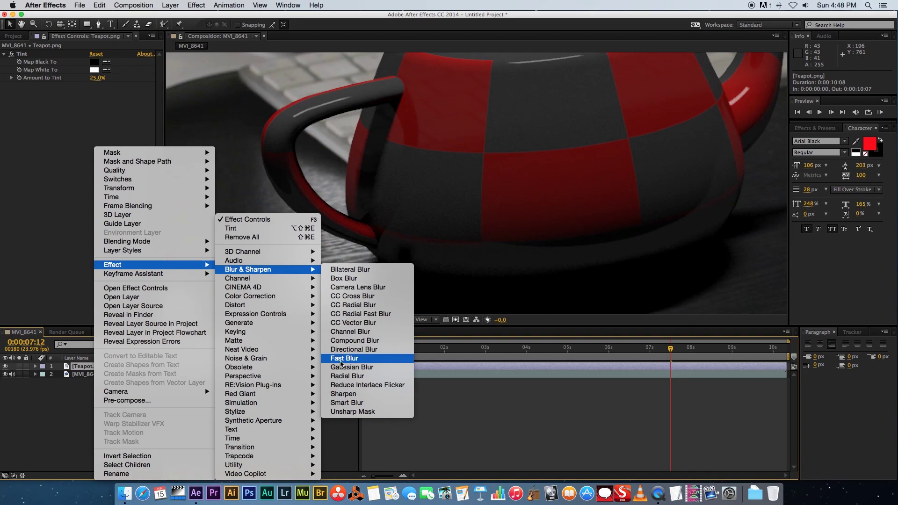
click(358, 360)
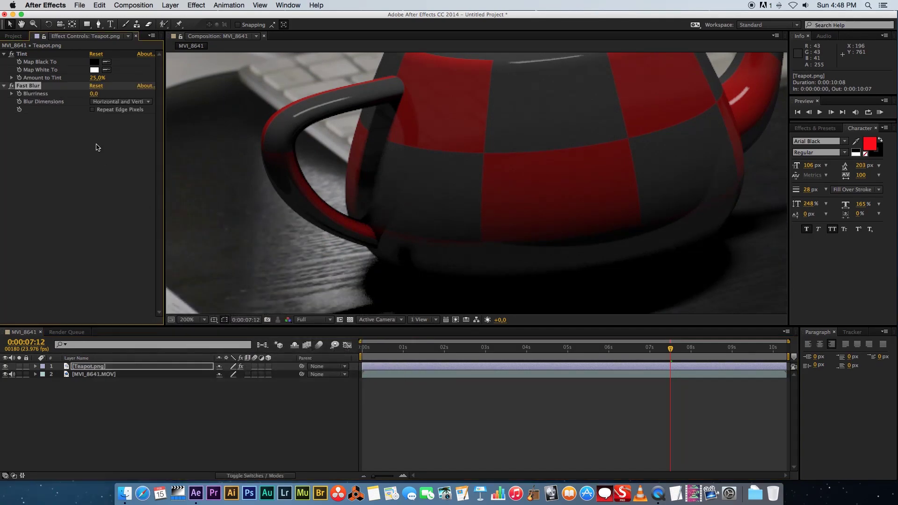
click(94, 93)
text(2)
key(Return)
- Reduce the Fast Blur Blurriness to 1.5 while panning around the teapot
key(h)
drag(455, 210, 461, 191)
key(v)
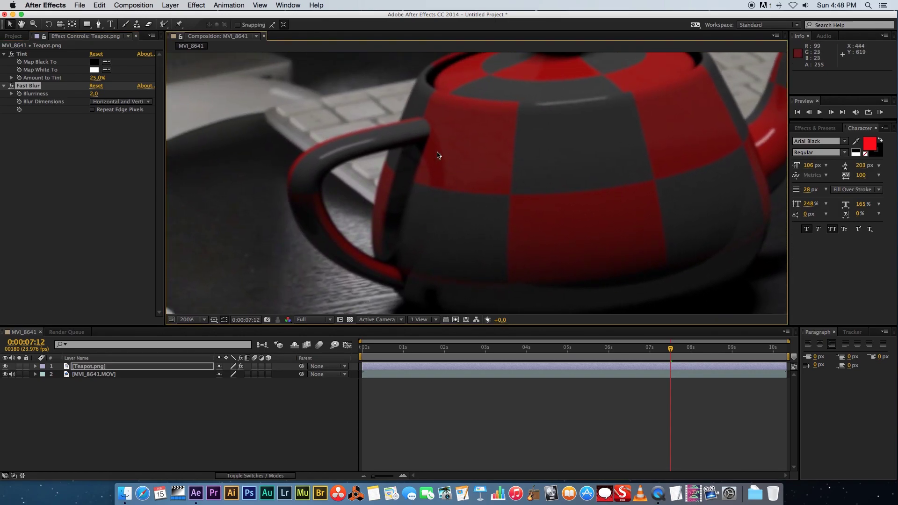
click(95, 94)
key(Return)
key(h)
drag(401, 227, 382, 207)
key(v)
drag(339, 171, 297, 206)
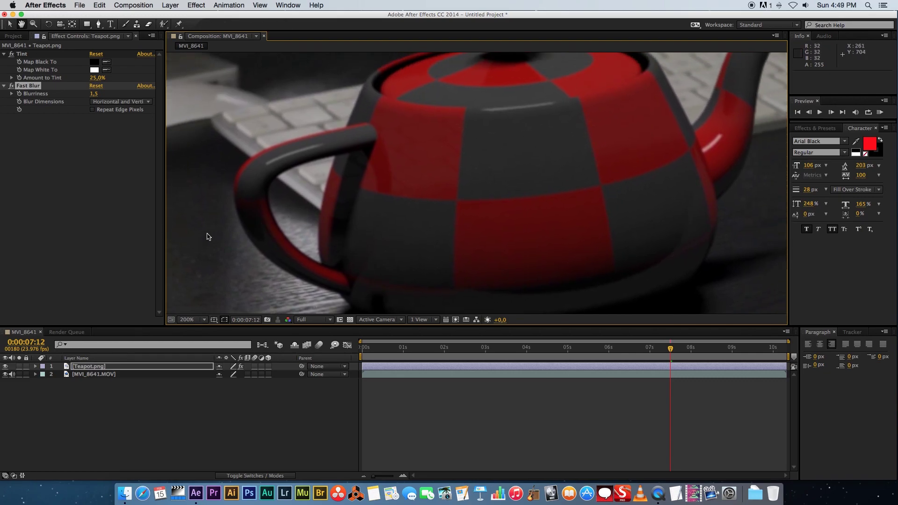
- Compare the teapot with Fast Blur off and on, then set magnification to Fit
click(20, 113)
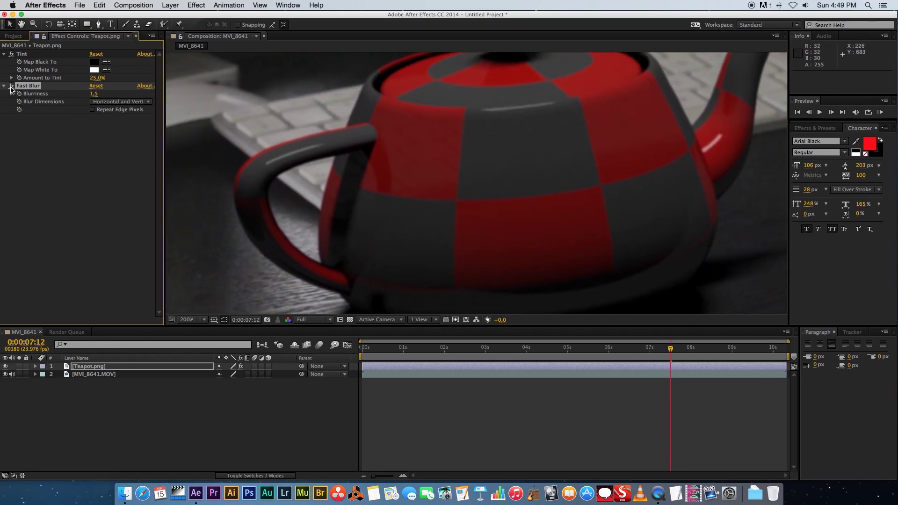
click(12, 87)
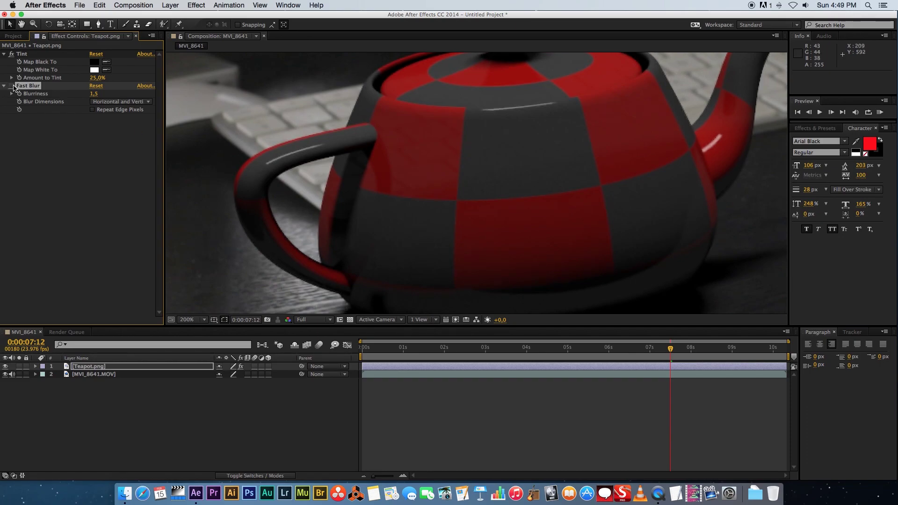
click(12, 86)
key(space)
drag(329, 199, 453, 207)
click(204, 320)
click(206, 329)
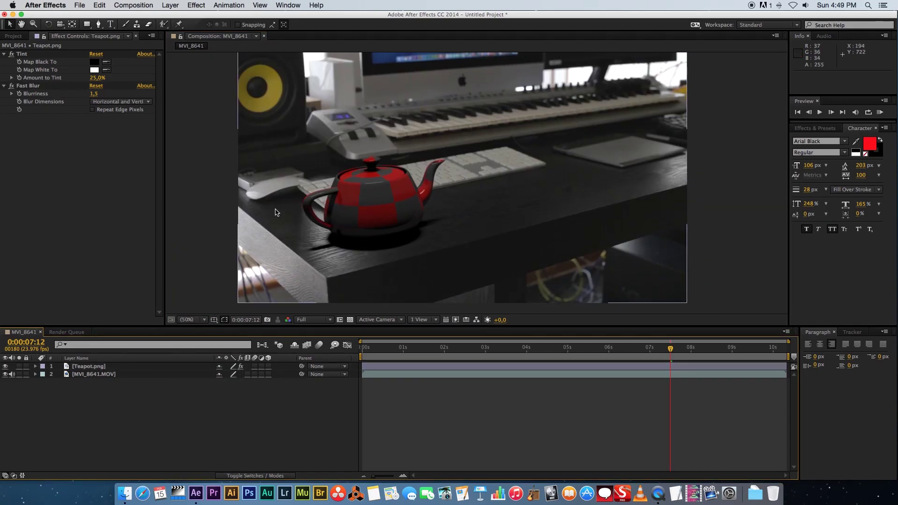
- Add Match Grain to the teapot, sourcing noise from MVI_8641.MOV with Final Output viewing mode
right_click(92, 367)
mouse_move(153, 265)
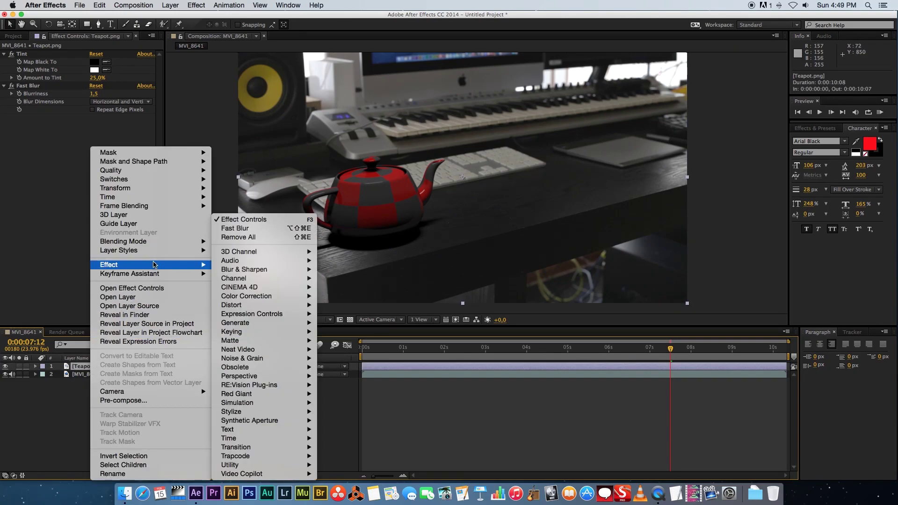
mouse_move(252, 360)
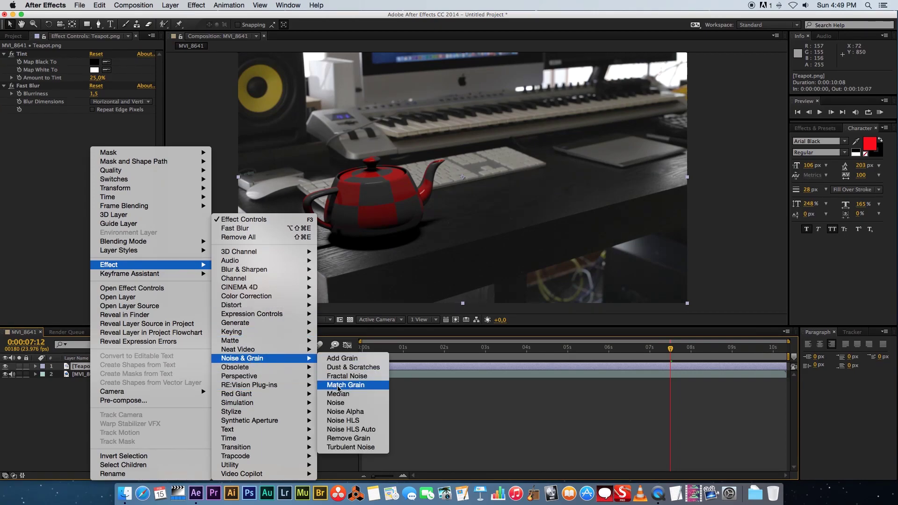
click(358, 386)
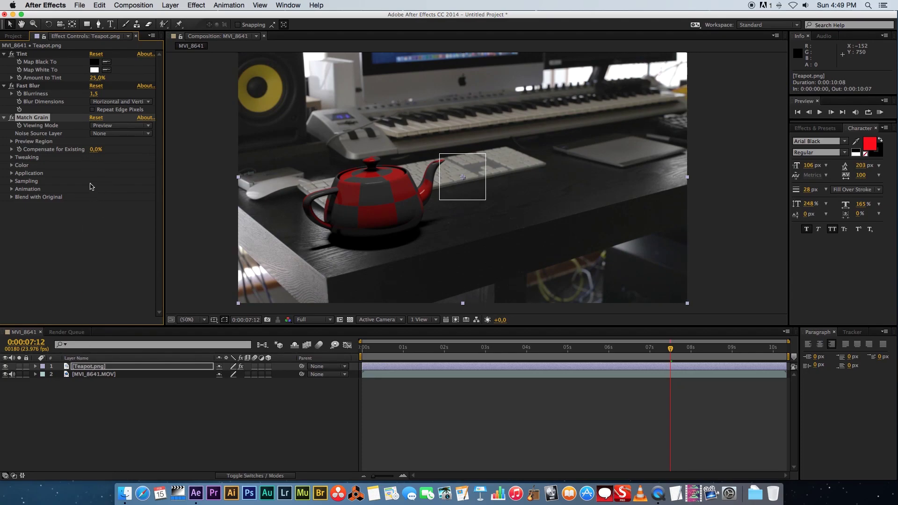
click(121, 135)
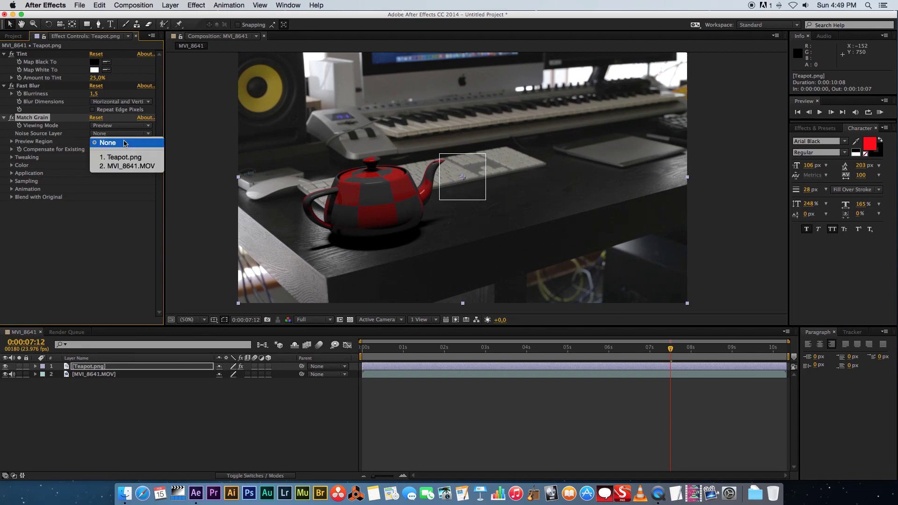
click(123, 167)
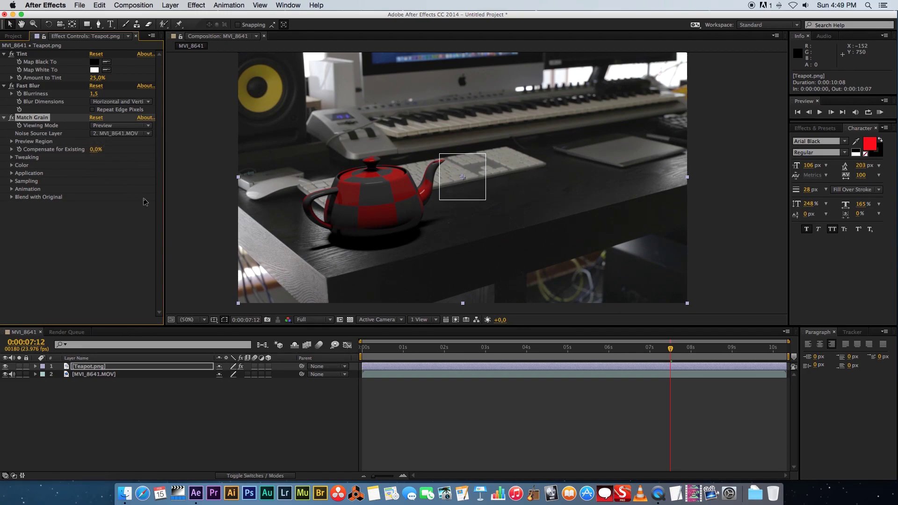
click(112, 127)
click(117, 171)
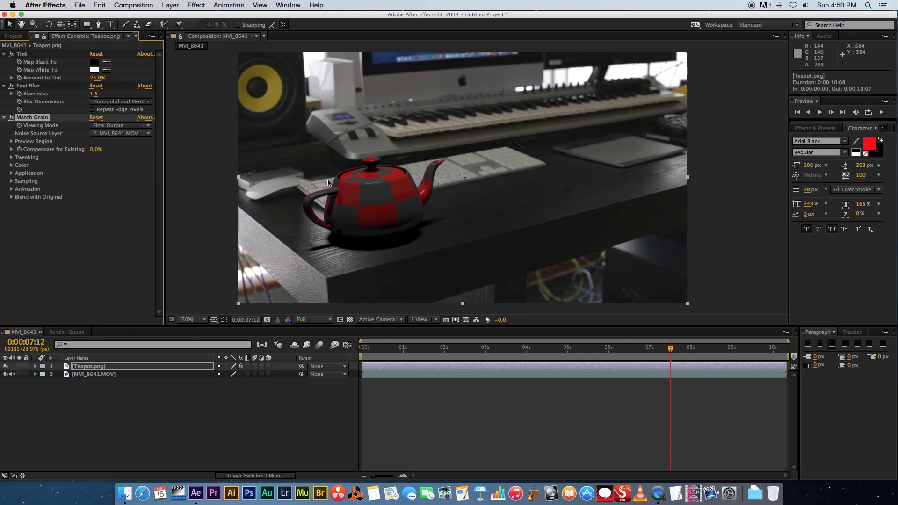
- Zoom the viewer to 200% on the teapot's spout
click(205, 321)
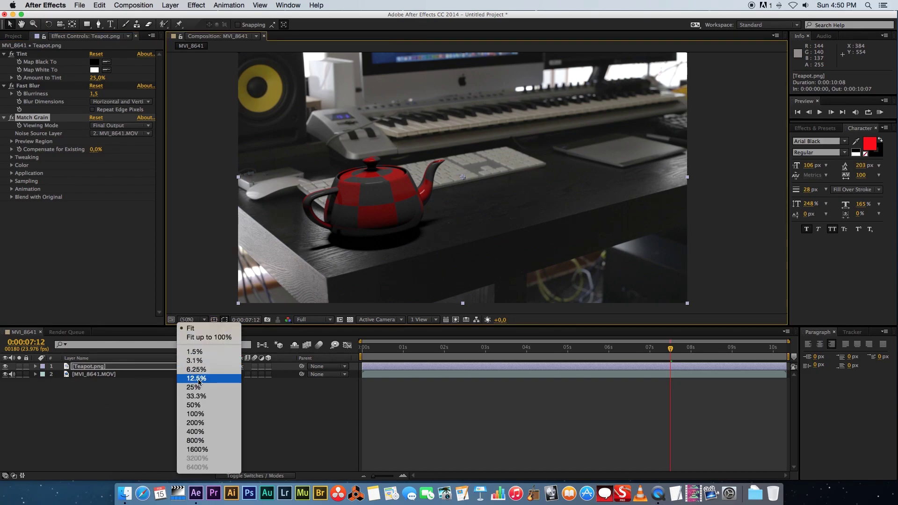
click(199, 423)
drag(544, 196, 449, 220)
- RAM-preview the composite from about 1 second, then stop and inspect Match Grain's Tweaking settings
key(v)
click(398, 346)
key(KP_0)
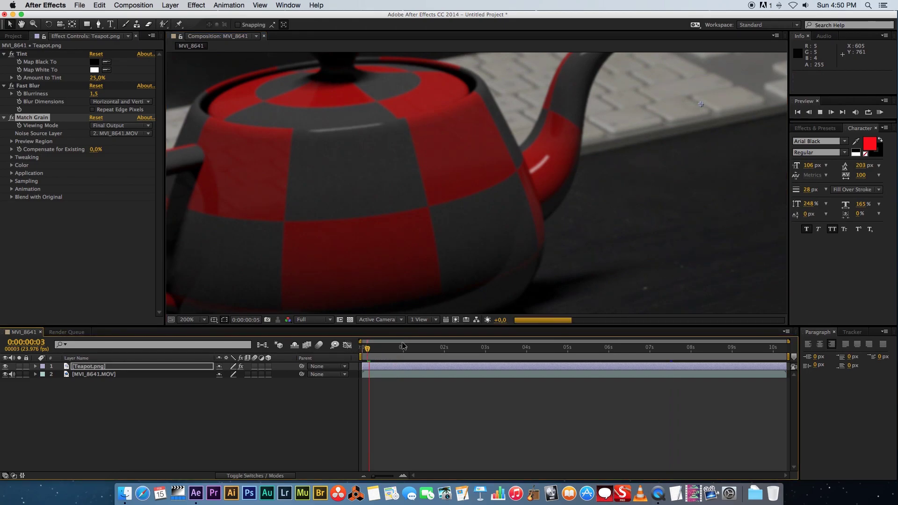
click(402, 346)
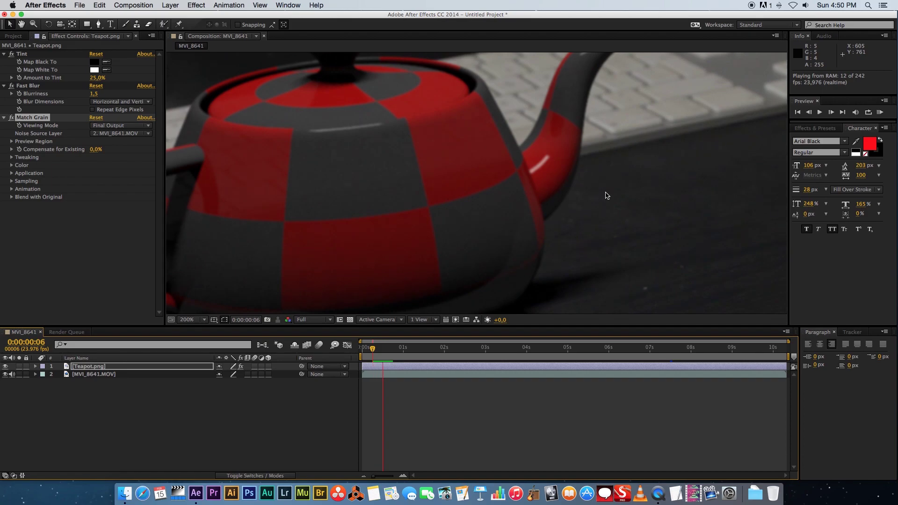
click(24, 138)
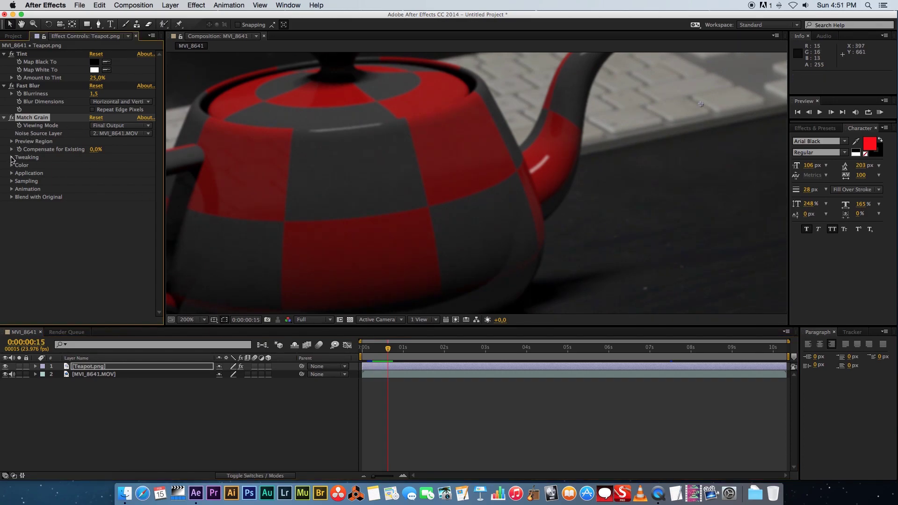
click(12, 158)
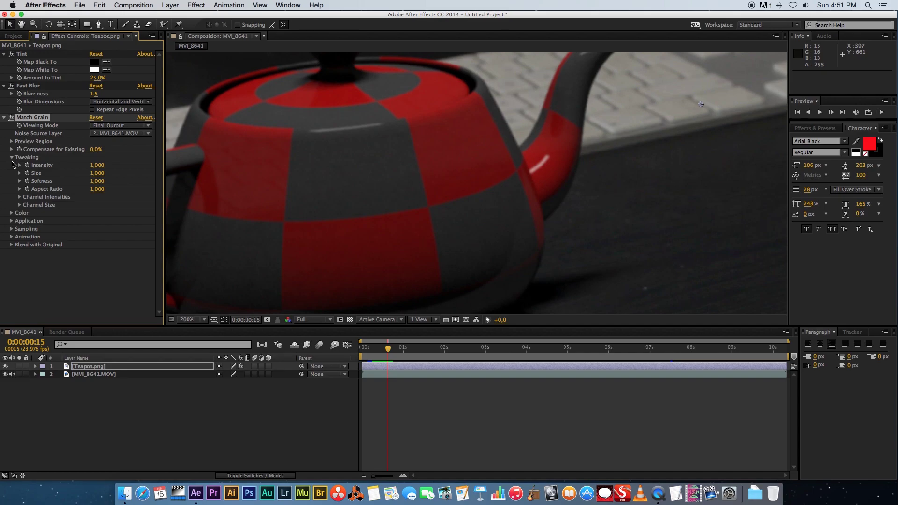
click(12, 158)
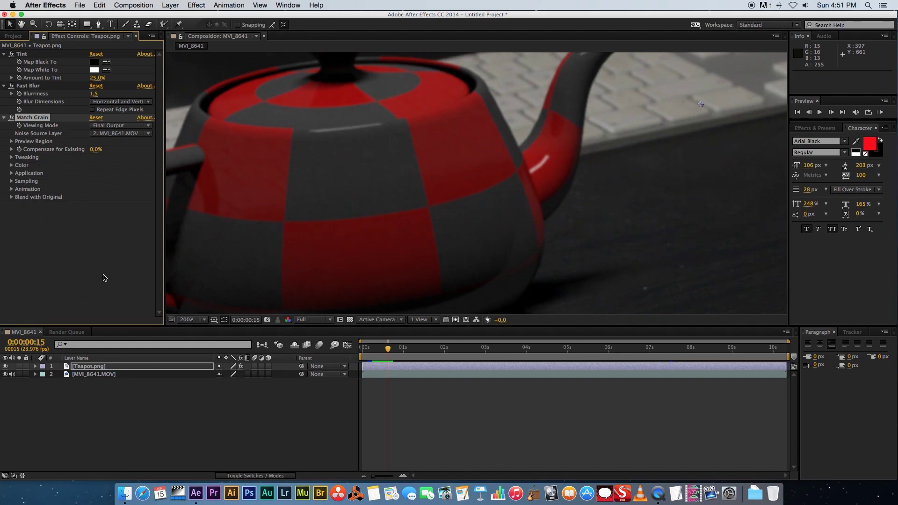
- Fit the frame in the viewer and RAM-preview the full composition in realtime
scroll(401, 196, left, 5)
scroll(401, 196, down, 2)
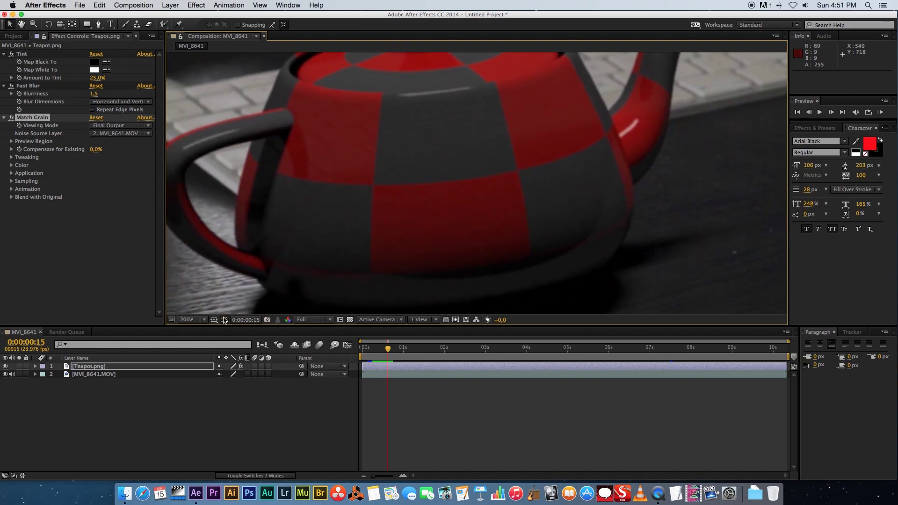
click(205, 320)
click(202, 336)
key(KP_0)
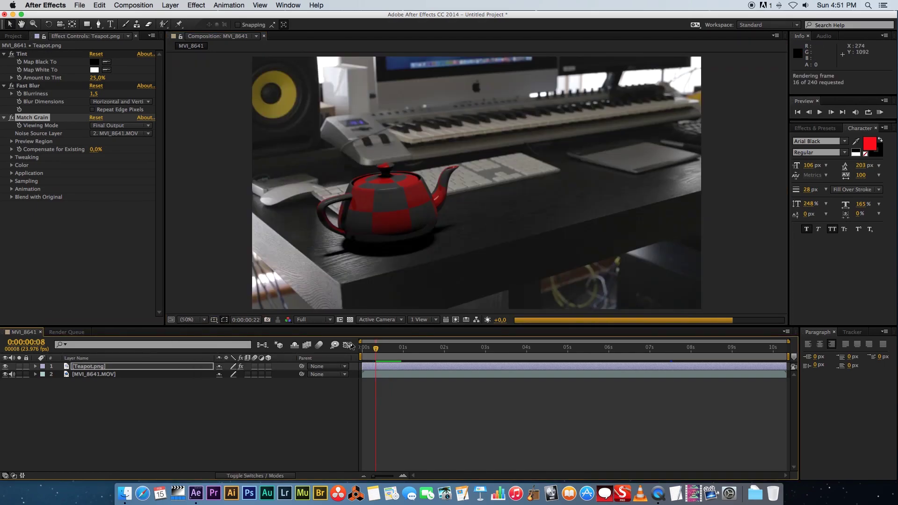
key(space)
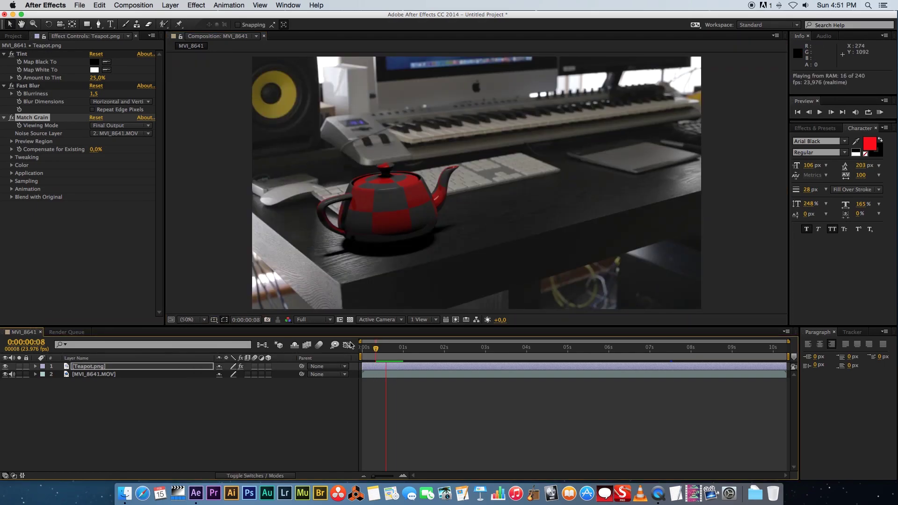